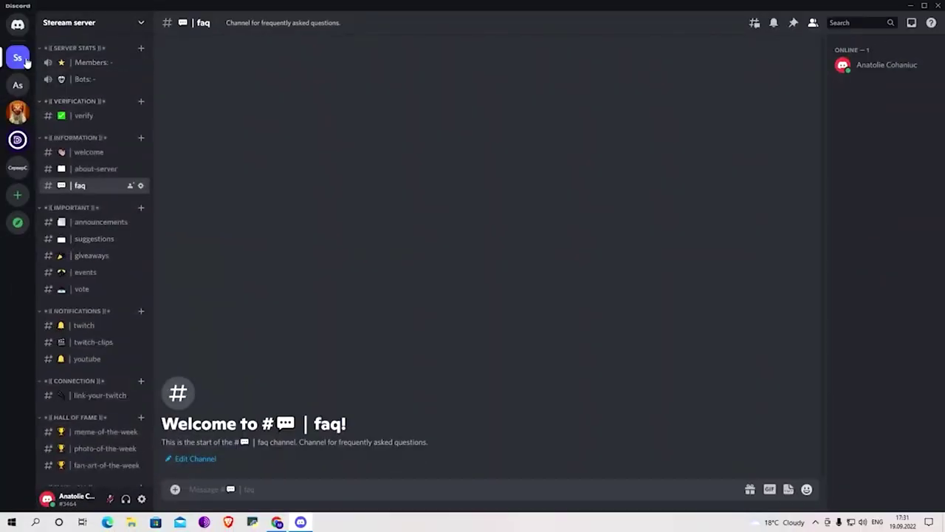
Open the server's Server Settings from its icon's right-click menu.
right_click(25, 62)
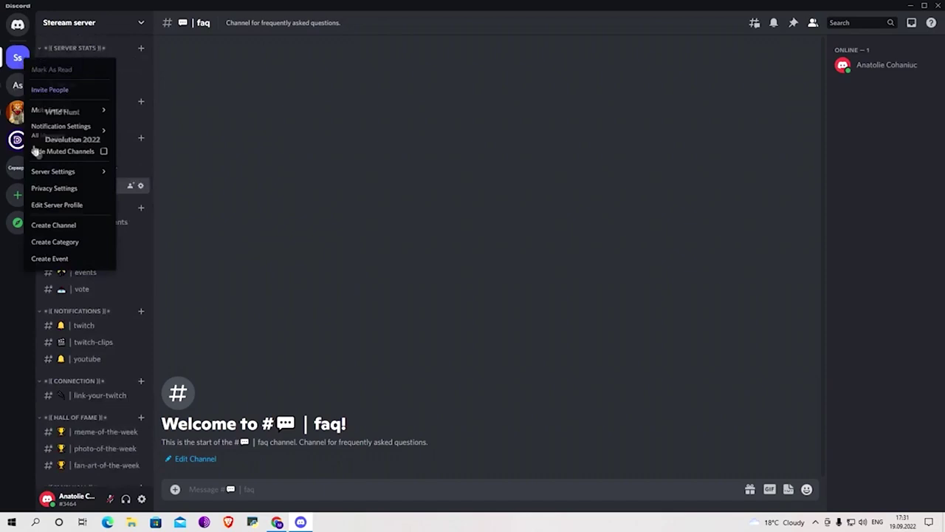
left_click(59, 172)
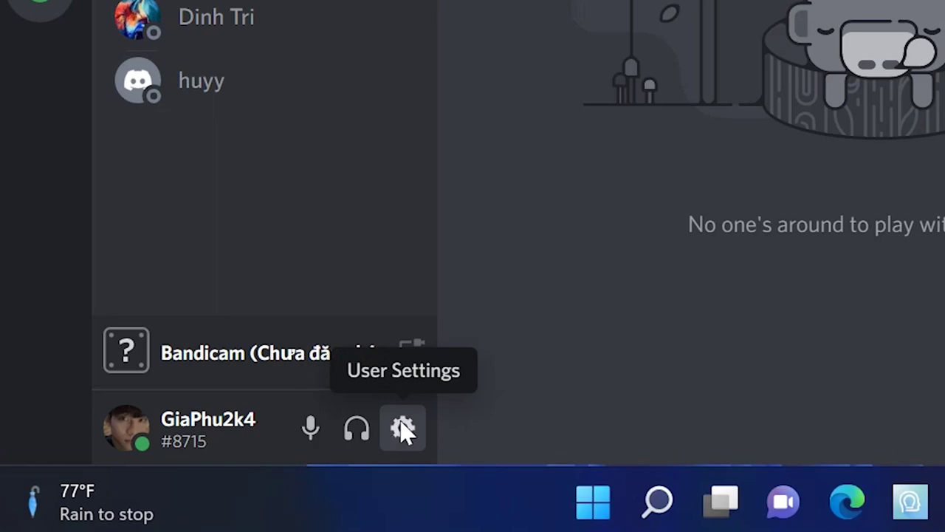
Turn on the in-game overlay in User Settings > Game Overlay, then view Registered Games.
left_click(402, 428)
scroll(358, 146, "down", 6)
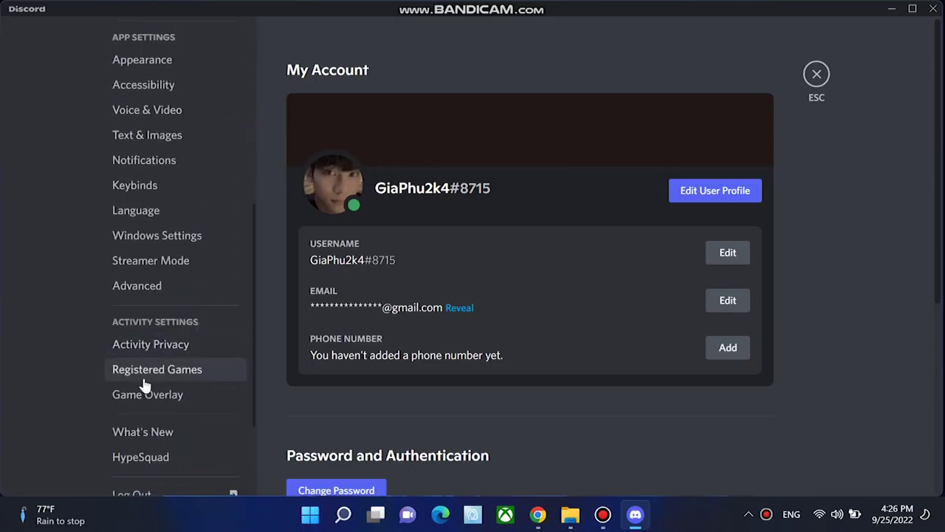
left_click(139, 397)
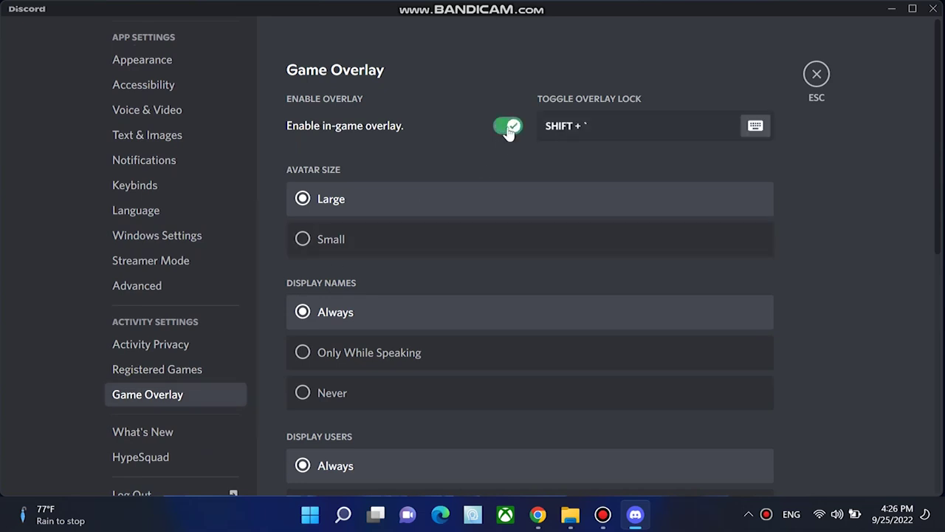
left_click(195, 367)
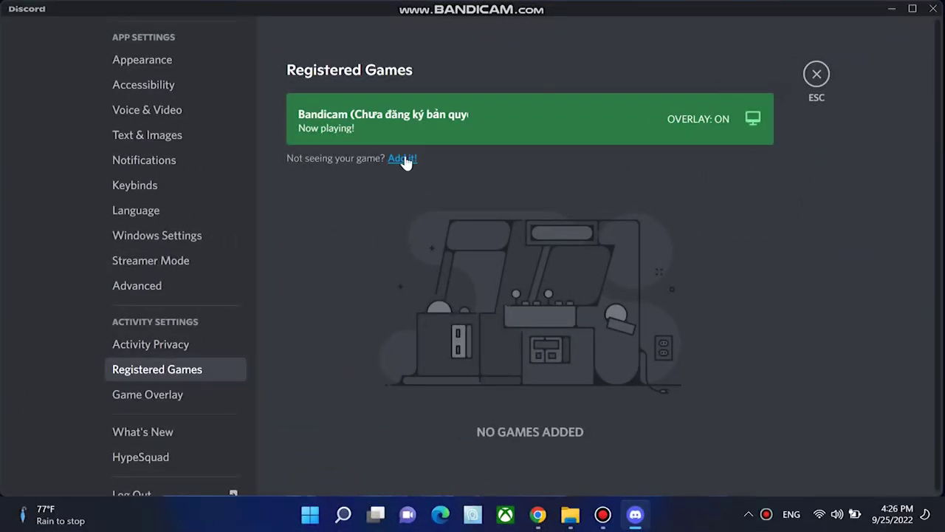
Pick Google Chrome in the manual 'Add it!' game form.
left_click(404, 160)
type("g")
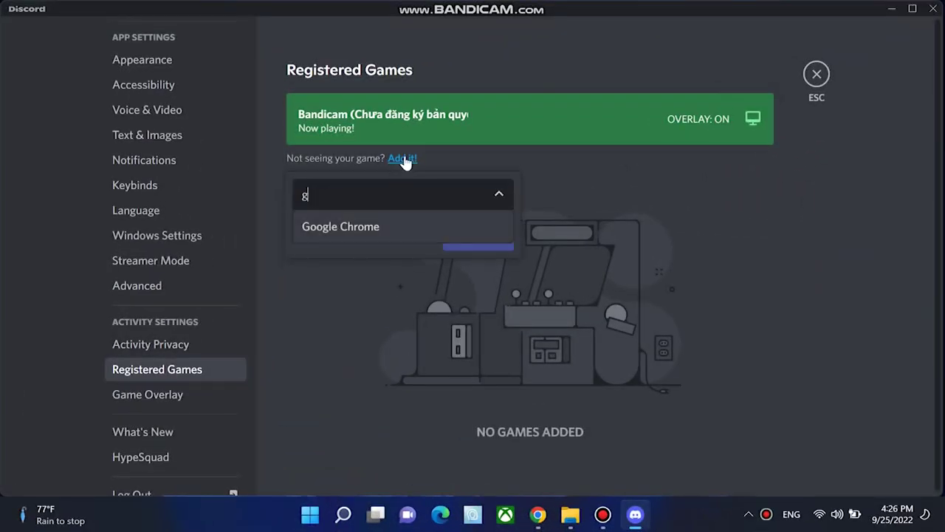
left_click(376, 229)
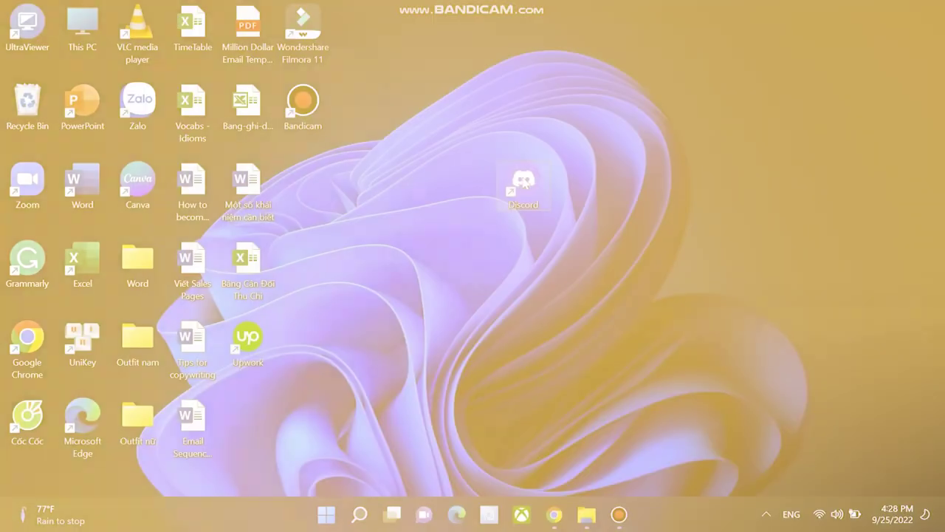
Set the Discord desktop shortcut to run as administrator through its Properties.
right_click(526, 181)
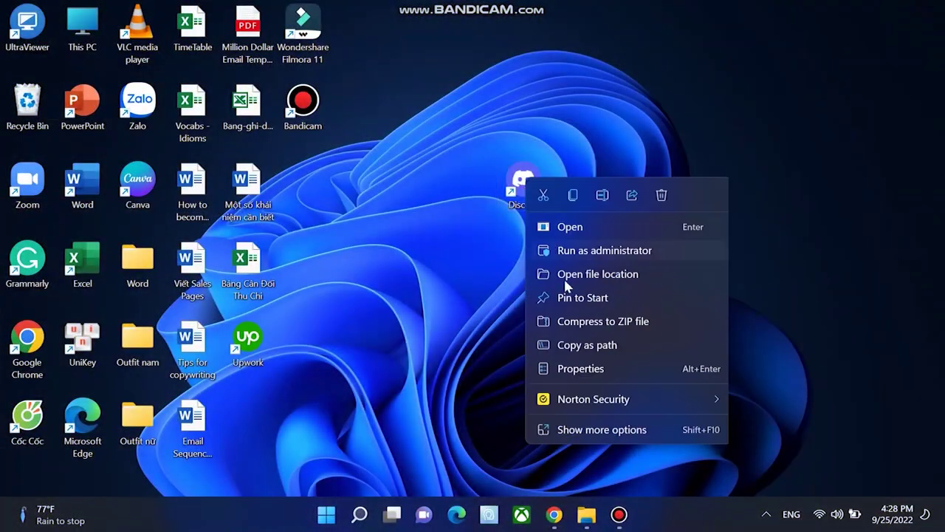
left_click(581, 367)
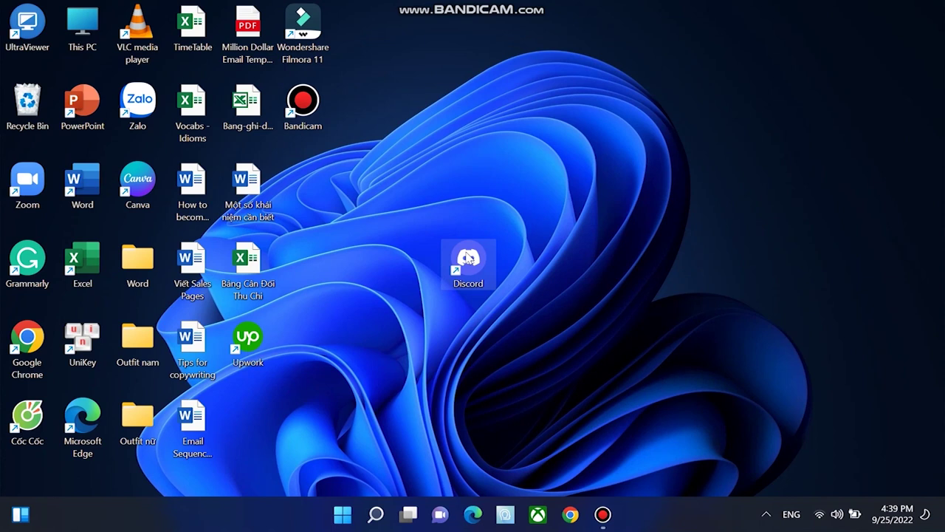
Launch Discord, turn off Hardware Acceleration under Advanced settings, and confirm the restart.
double_click(467, 258)
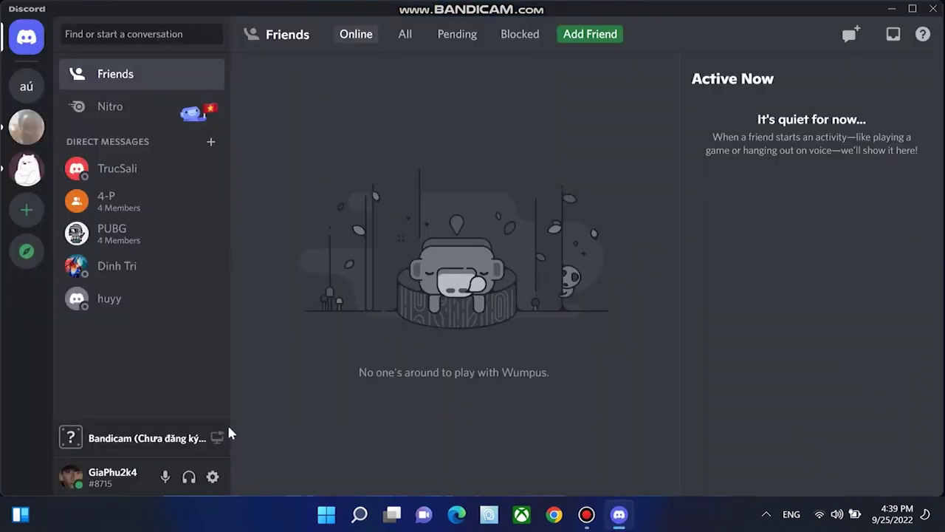
left_click(213, 478)
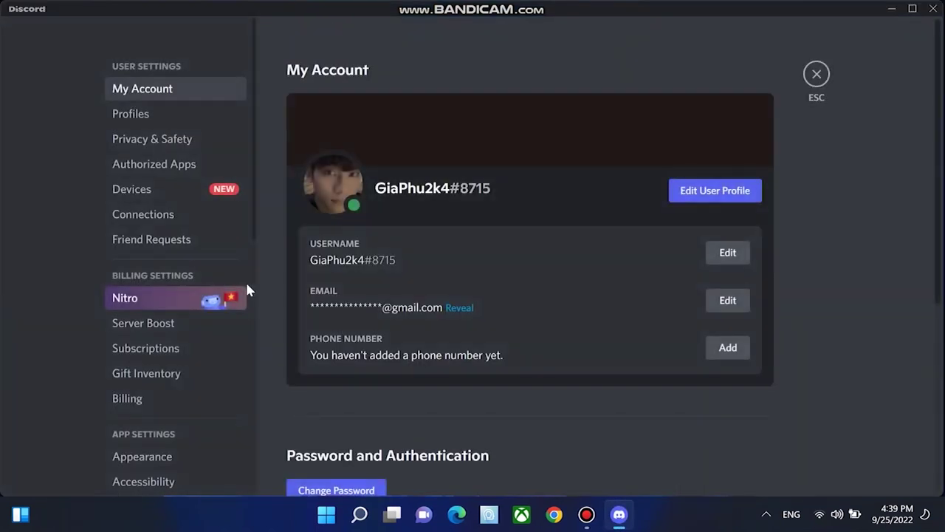
scroll(185, 347, "down", 5)
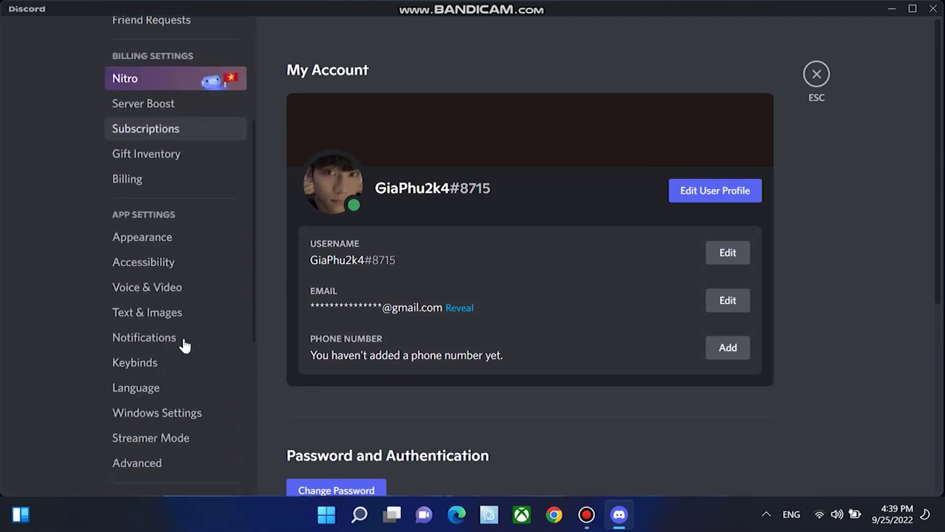
scroll(185, 346, "down", 1)
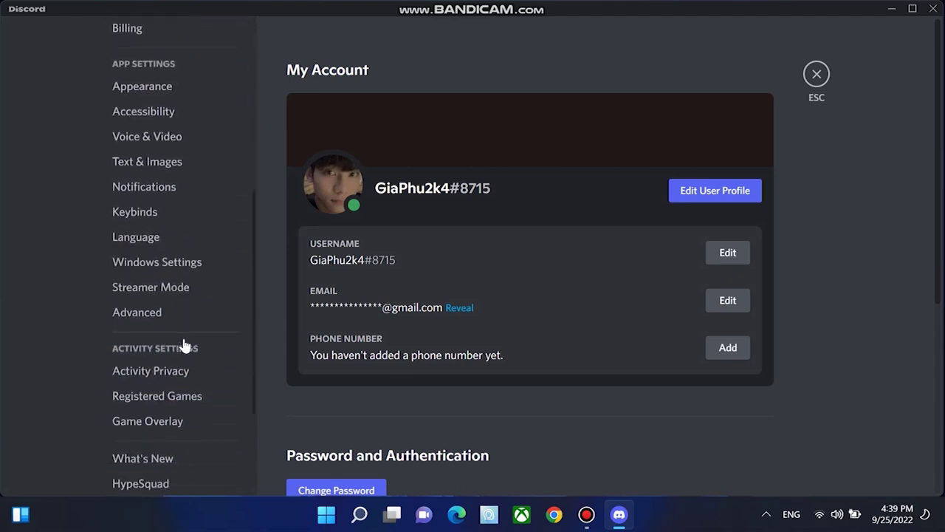
left_click(155, 315)
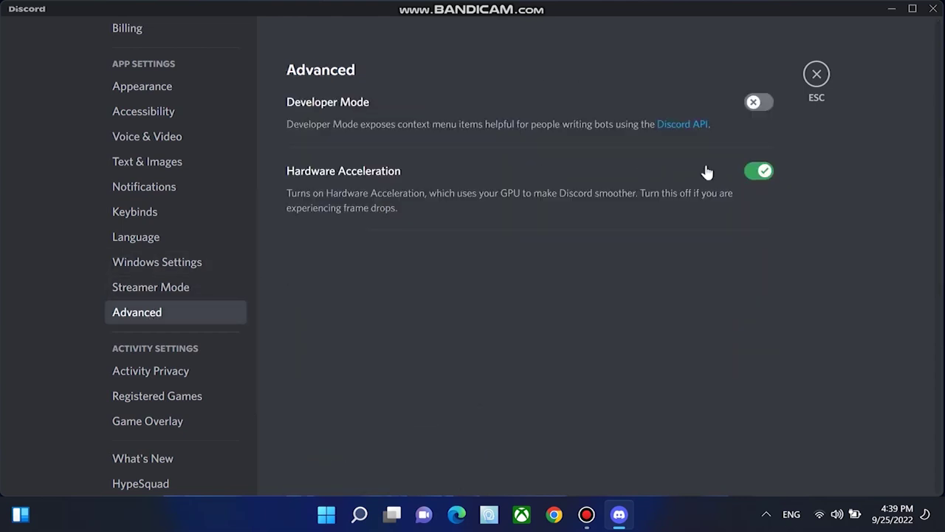
left_click(758, 174)
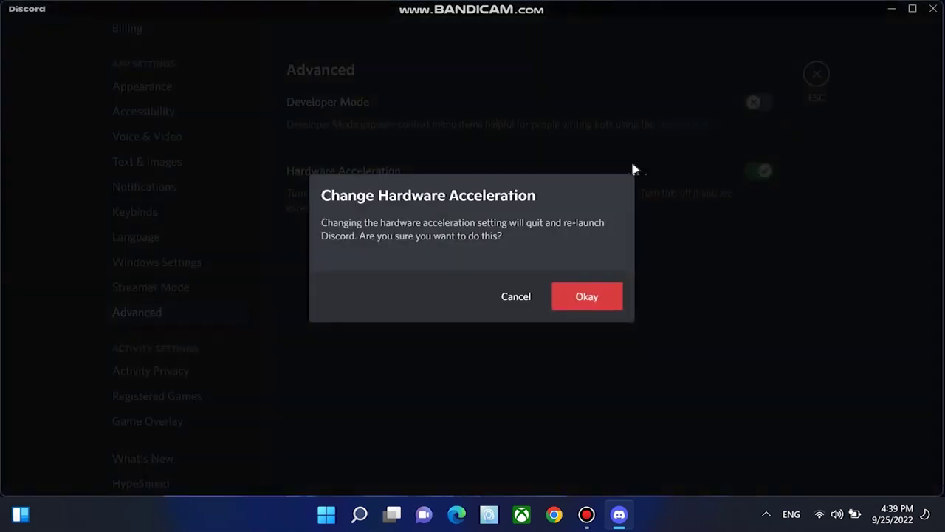
left_click(584, 296)
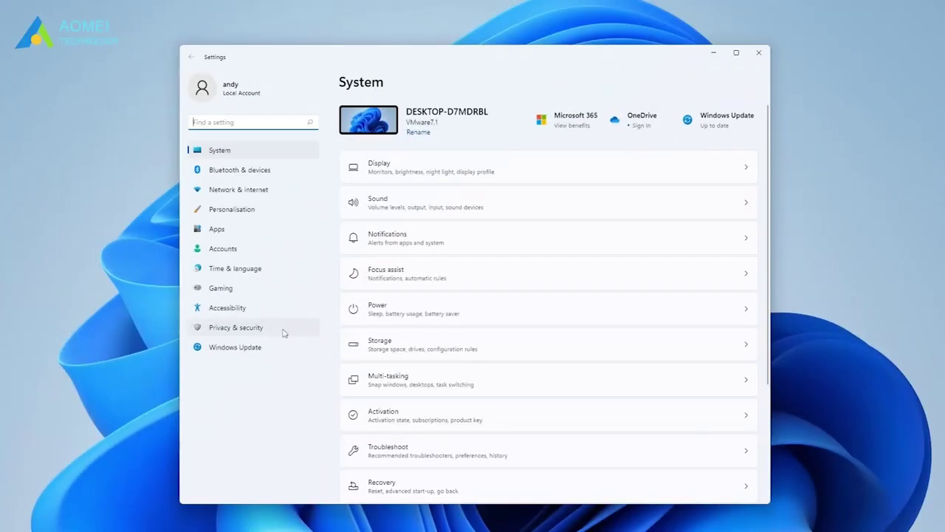
Reach Windows Security's Virus & threat protection page through Privacy & security settings.
left_click(237, 342)
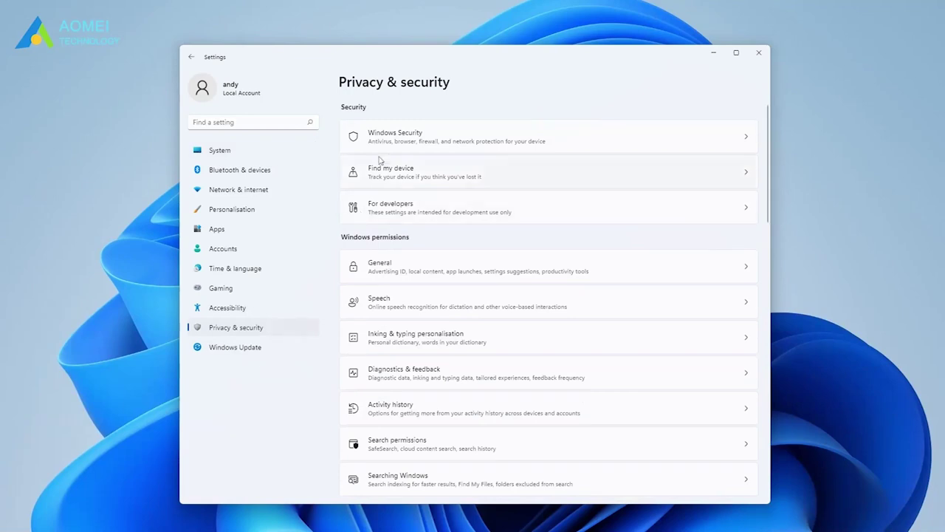
left_click(453, 148)
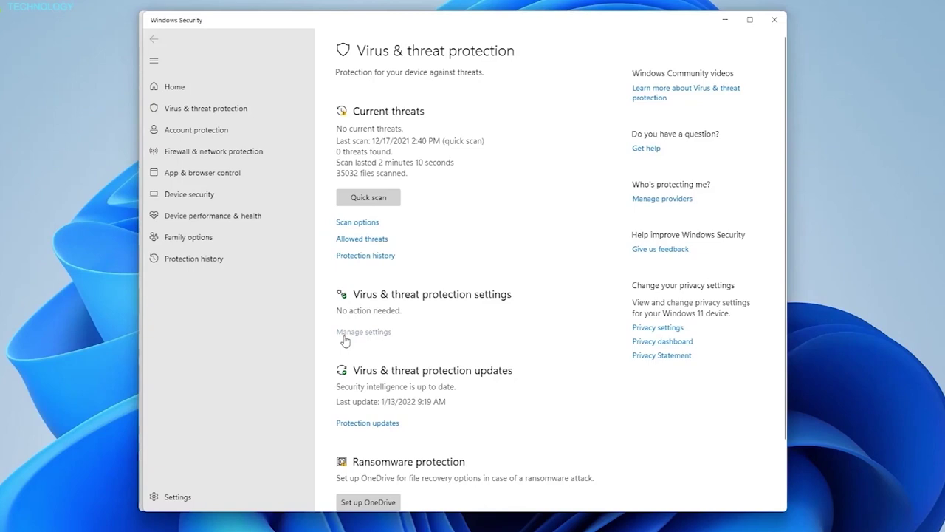
Open Defender's Exclusions list via Manage settings, approve the UAC prompt, and choose Add an exclusion.
left_click(345, 334)
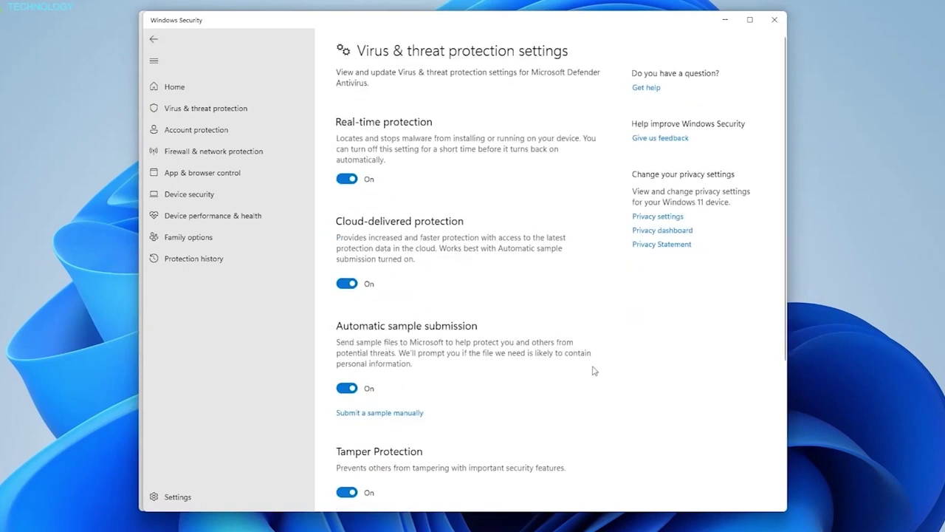
scroll(606, 362, "down", 5)
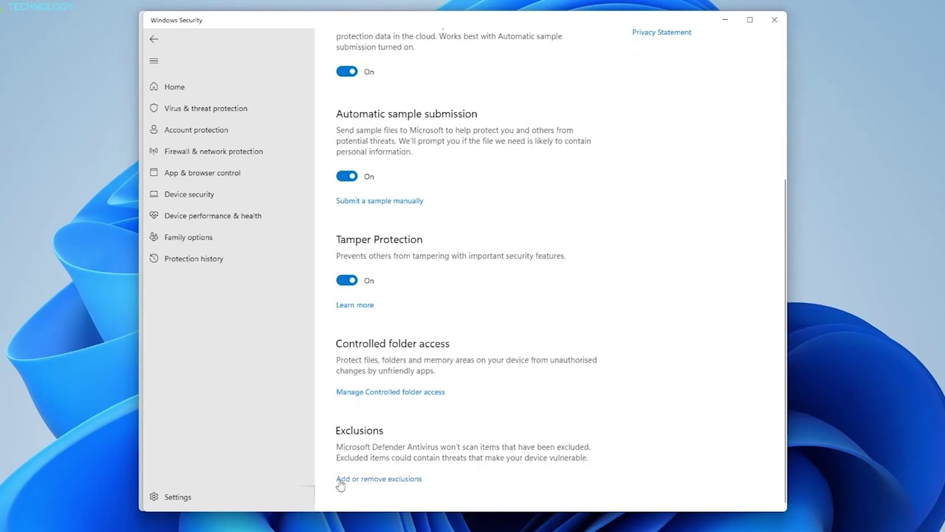
left_click(412, 479)
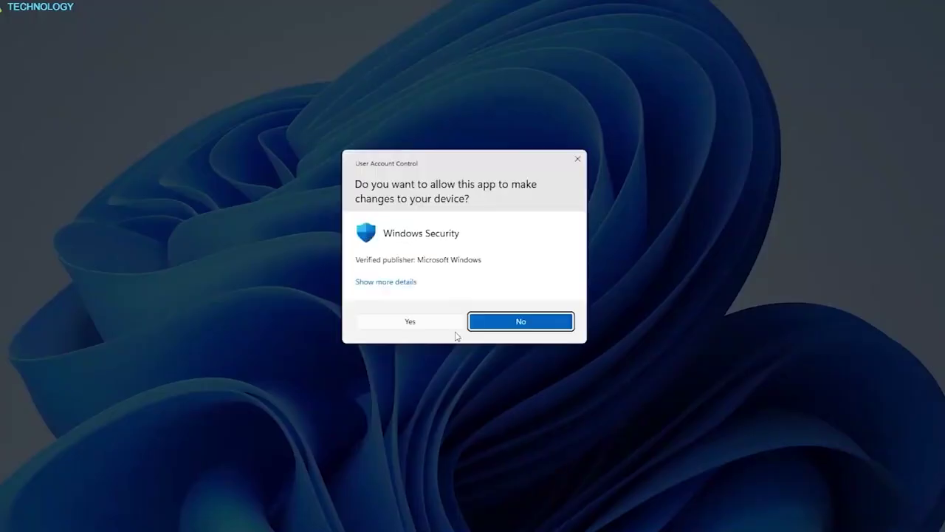
left_click(451, 325)
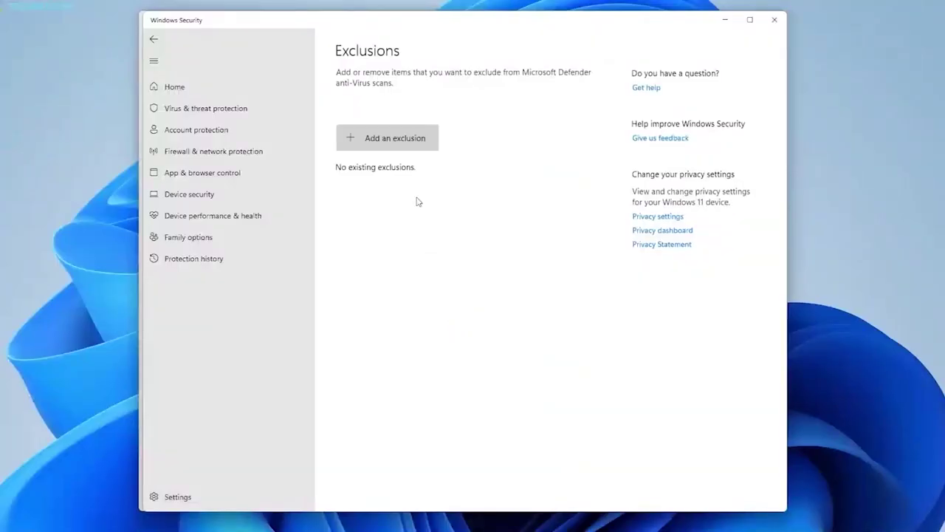
left_click(431, 147)
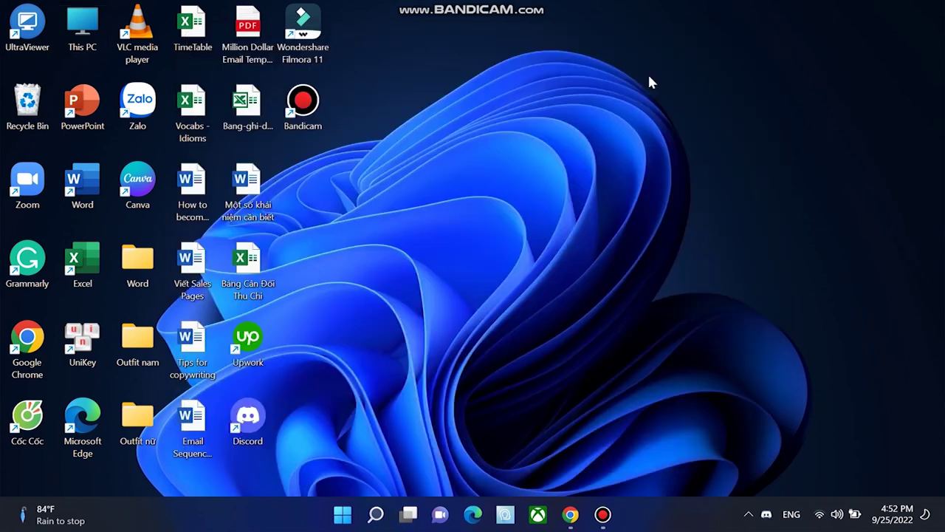
Launch Control Panel by running 'control' from the Win+R box.
key("super+r")
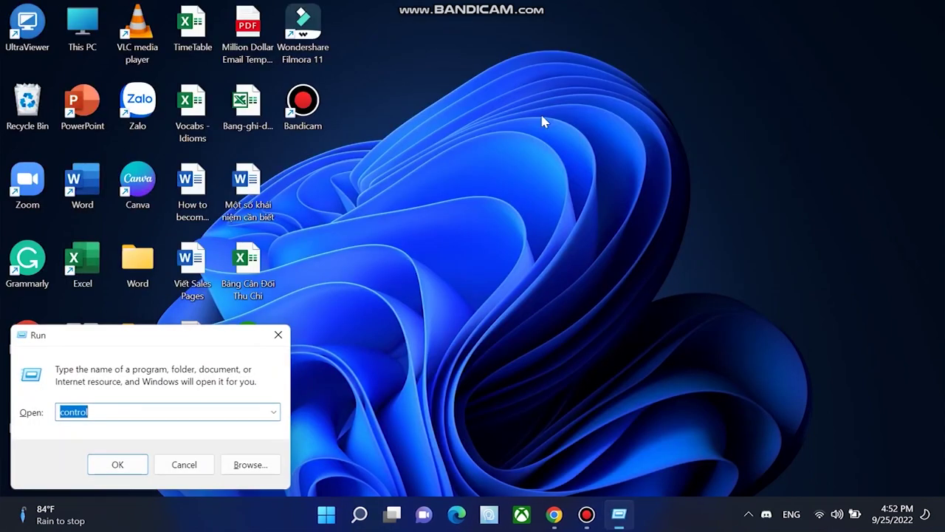
type("co")
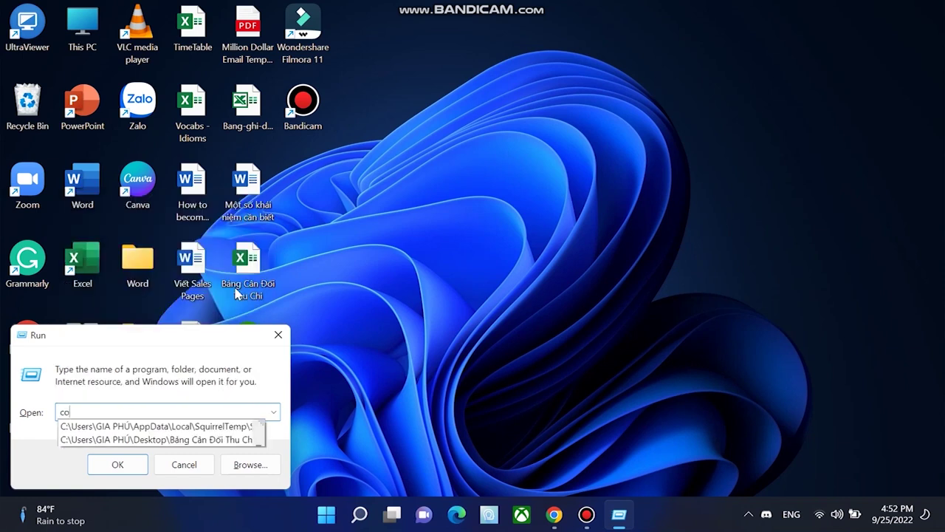
type("ntro")
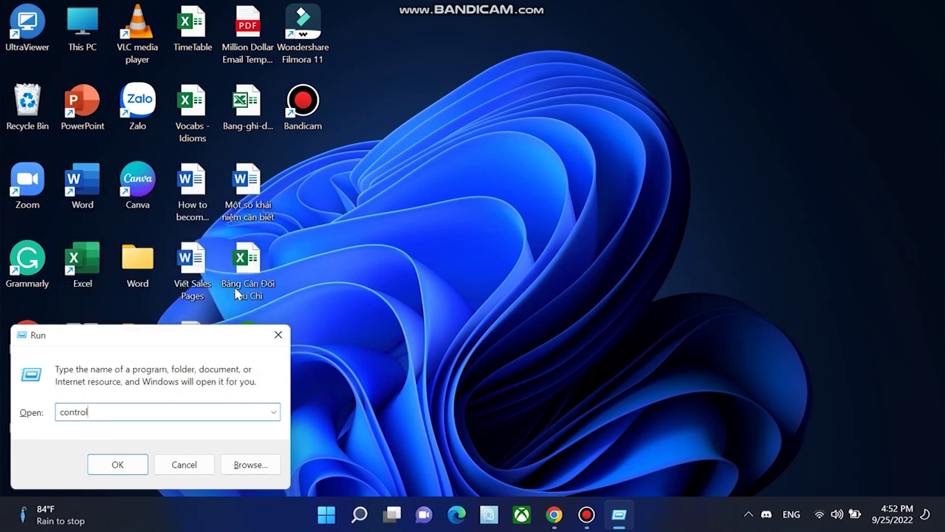
type("l")
key("Return")
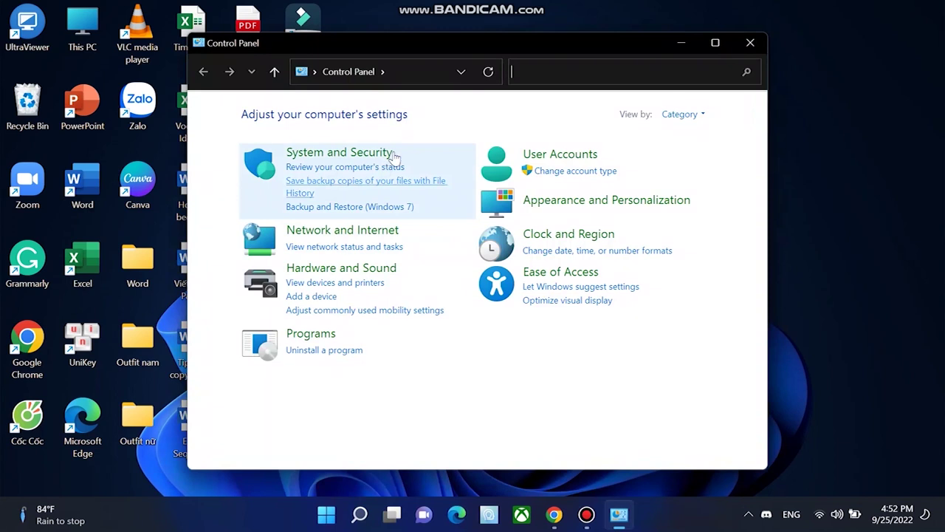
Start uninstalling Discord from Uninstall a program and dismiss the 'Please wait' notice.
left_click(680, 114)
left_click(682, 139)
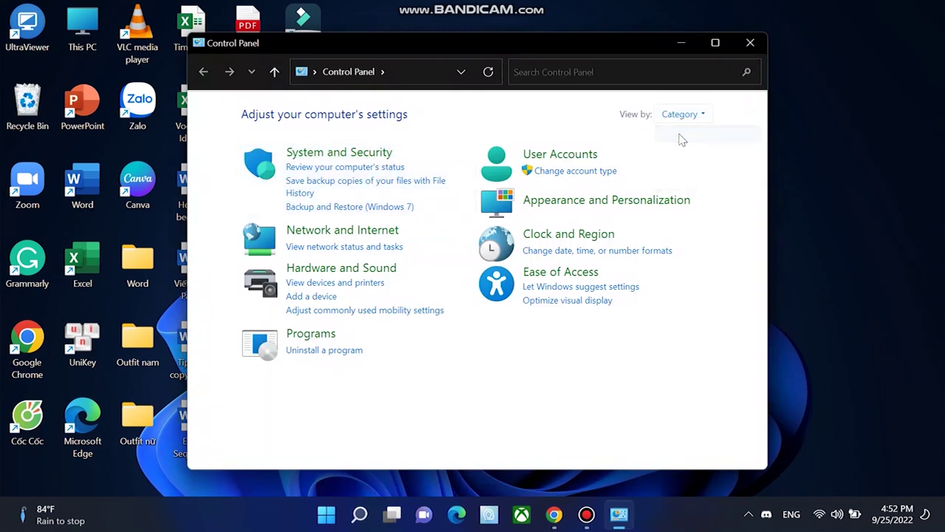
left_click(299, 350)
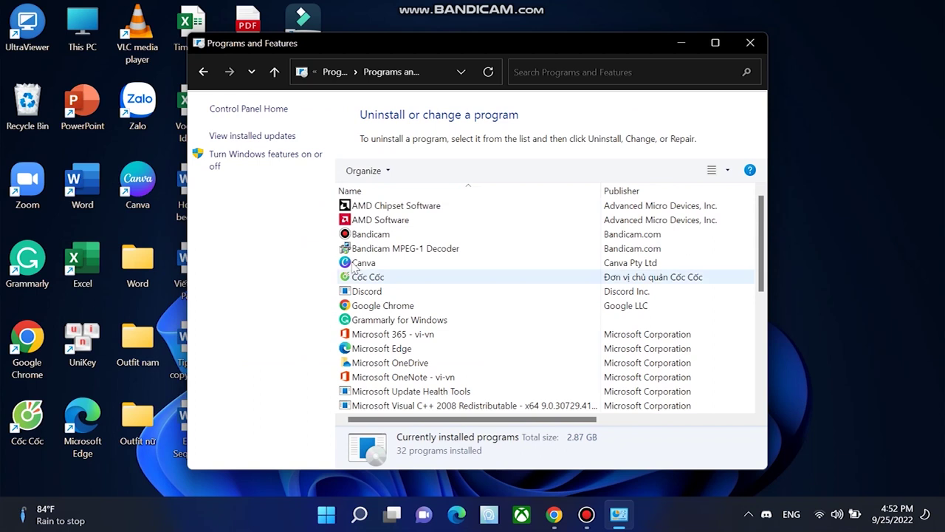
left_click(377, 295)
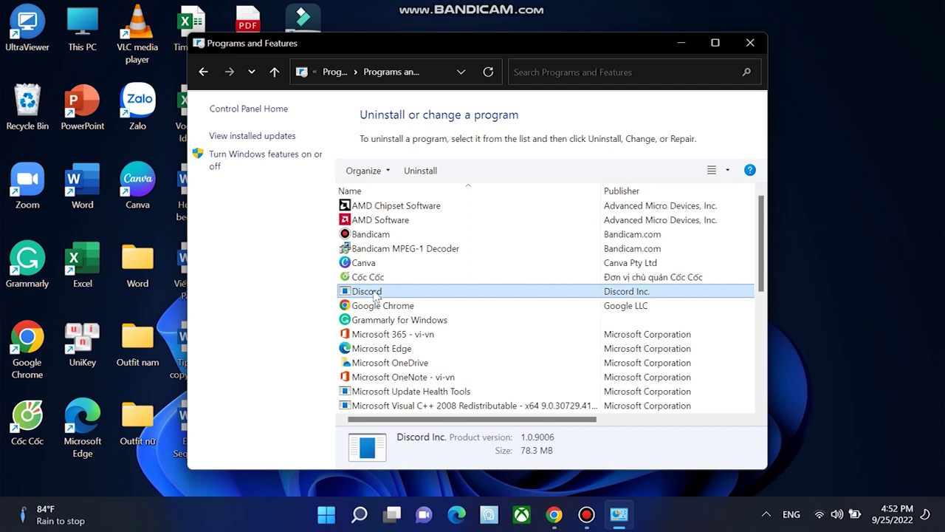
double_click(377, 295)
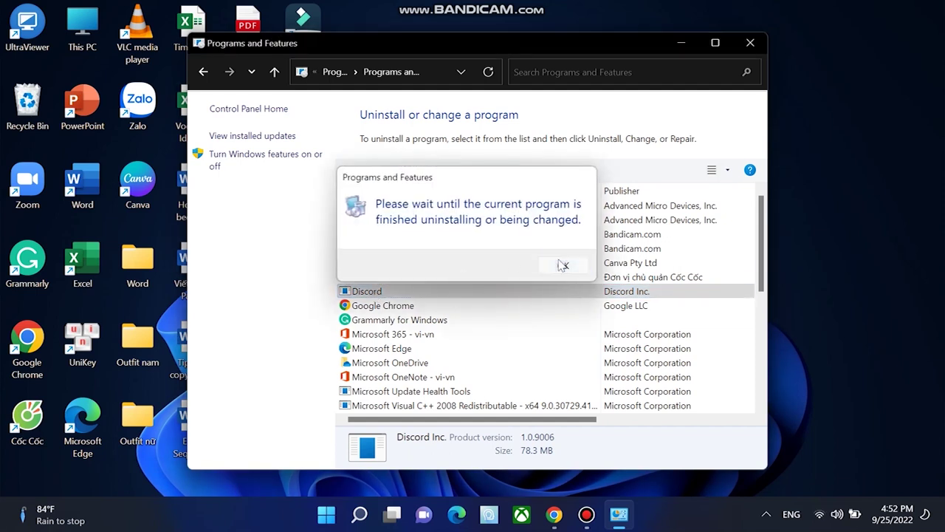
left_click(563, 265)
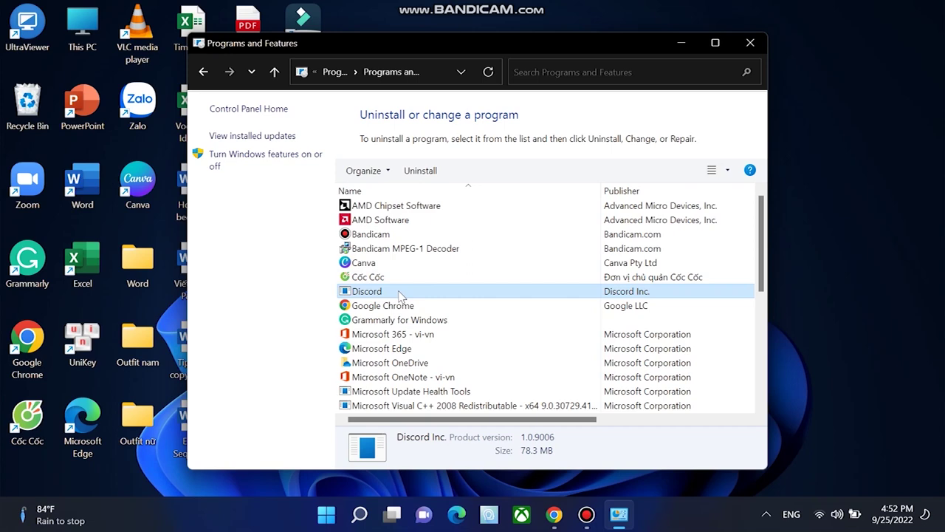